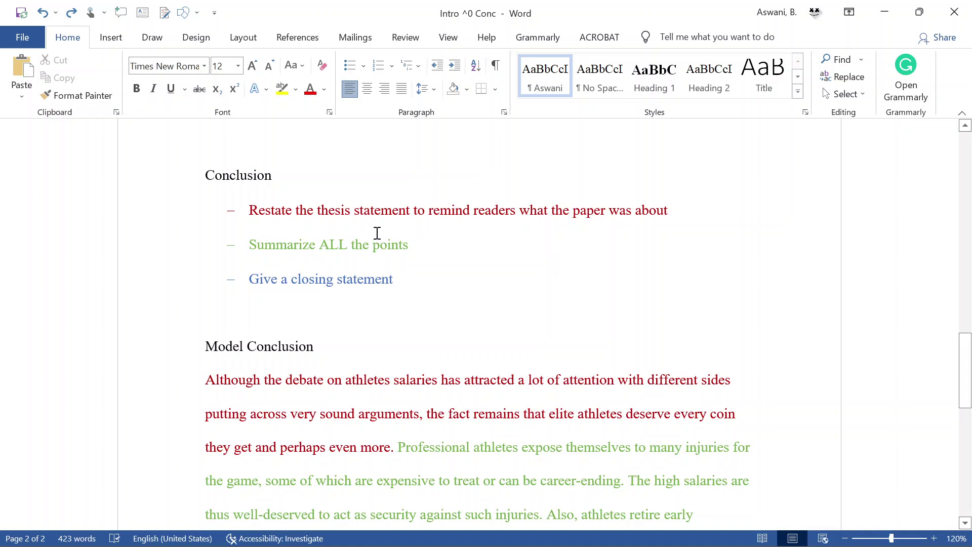
Select the dark red thesis statement at the end of the model introduction, from "While everyone seems to have" to "family time."
{"action": "scroll", "coordinate": [495, 246], "scroll_direction": "up", "scroll_amount": 10}
{"action": "scroll", "coordinate": [494, 249], "scroll_direction": "down", "scroll_amount": 5}
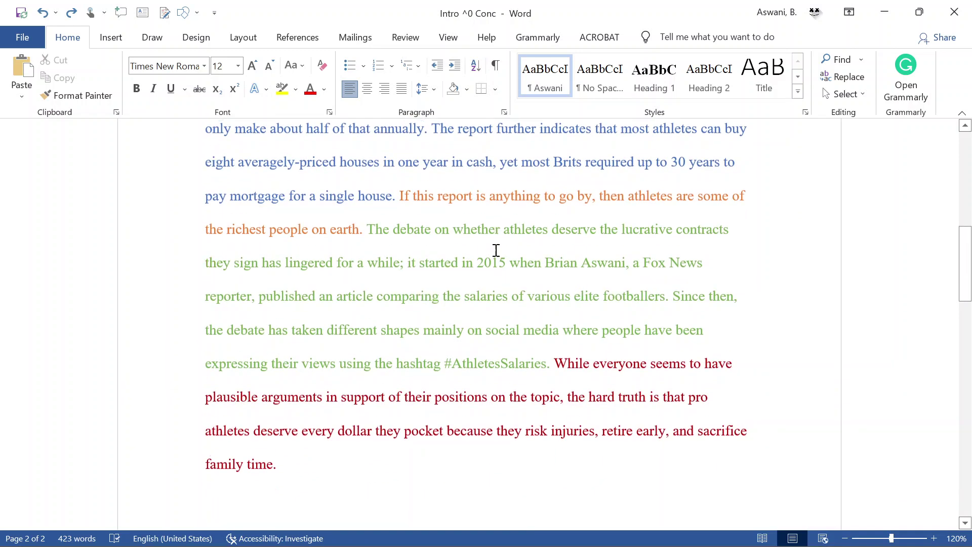
{"action": "left_click_drag", "start_coordinate": [556, 219], "coordinate": [714, 320]}
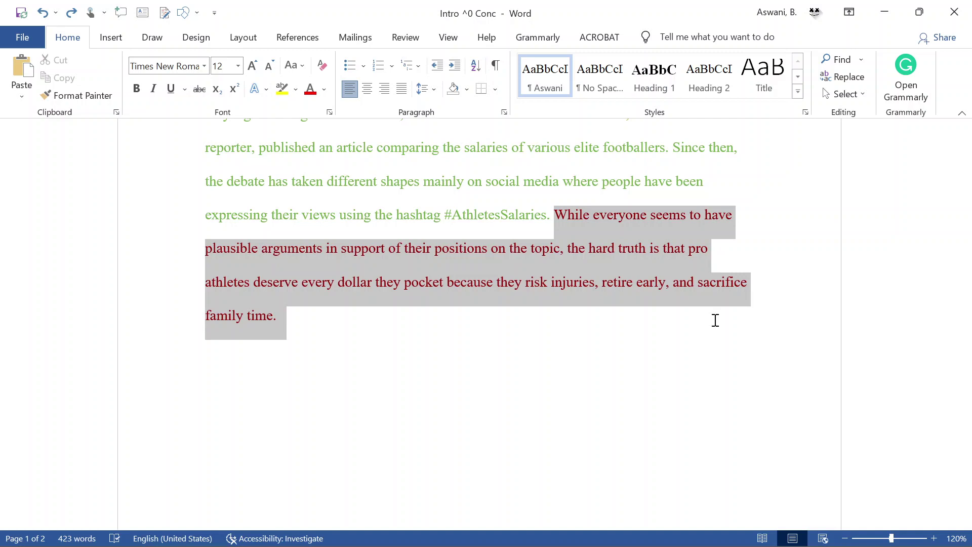
{"action": "left_click", "coordinate": [605, 529]}
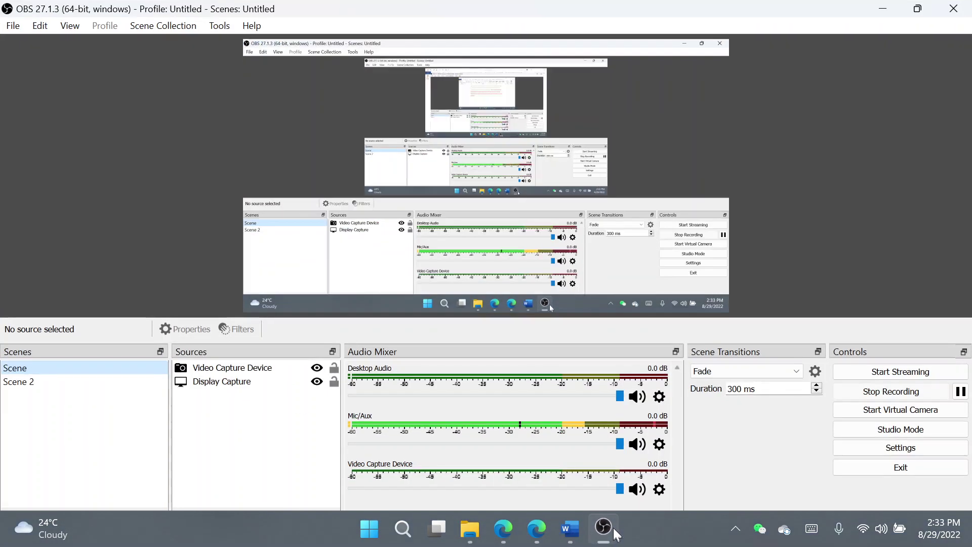
{"action": "left_click", "coordinate": [614, 532]}
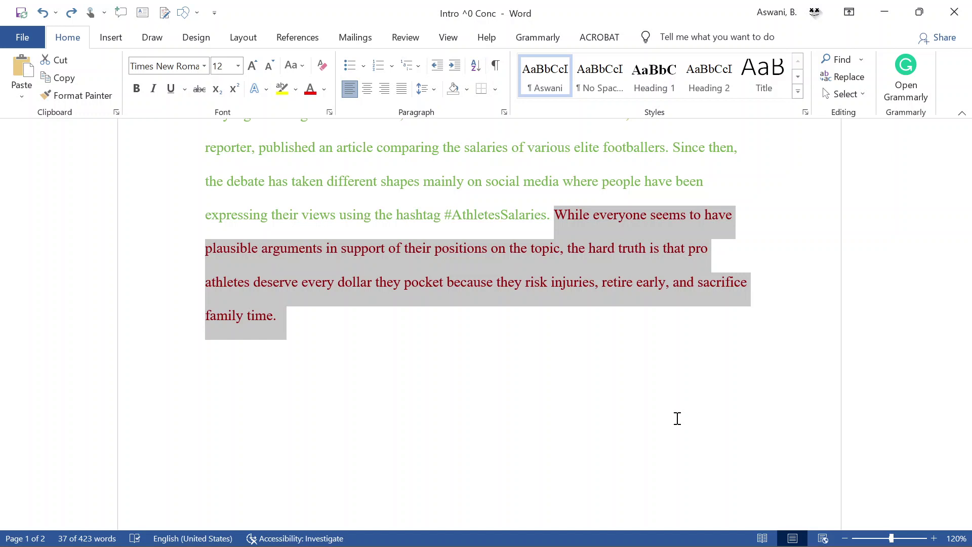
Highlight the conclusion outline points "Summarize ALL the points" and "Restate the thesis statement to remind readers what the paper was about"
{"action": "scroll", "coordinate": [678, 418], "scroll_direction": "down", "scroll_amount": 10}
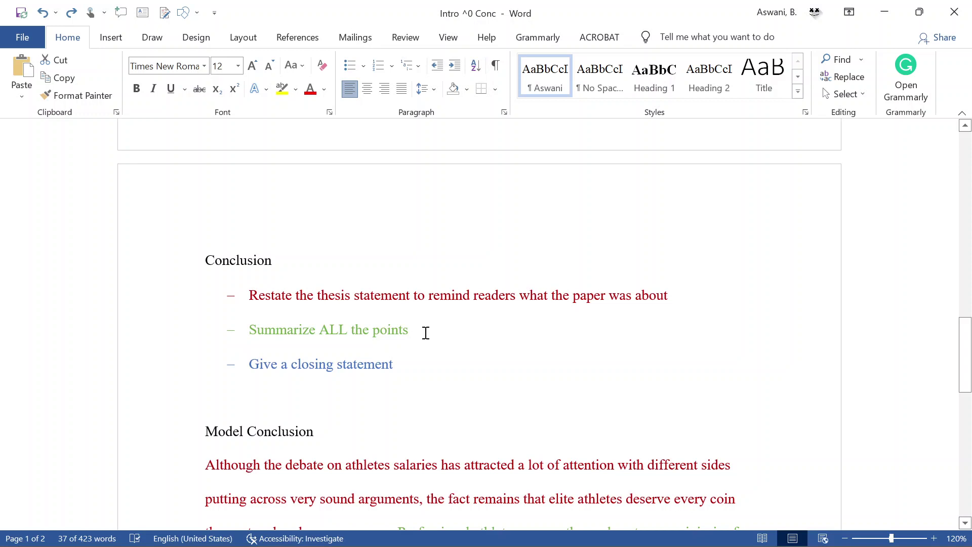
{"action": "left_click_drag", "start_coordinate": [411, 332], "coordinate": [252, 335]}
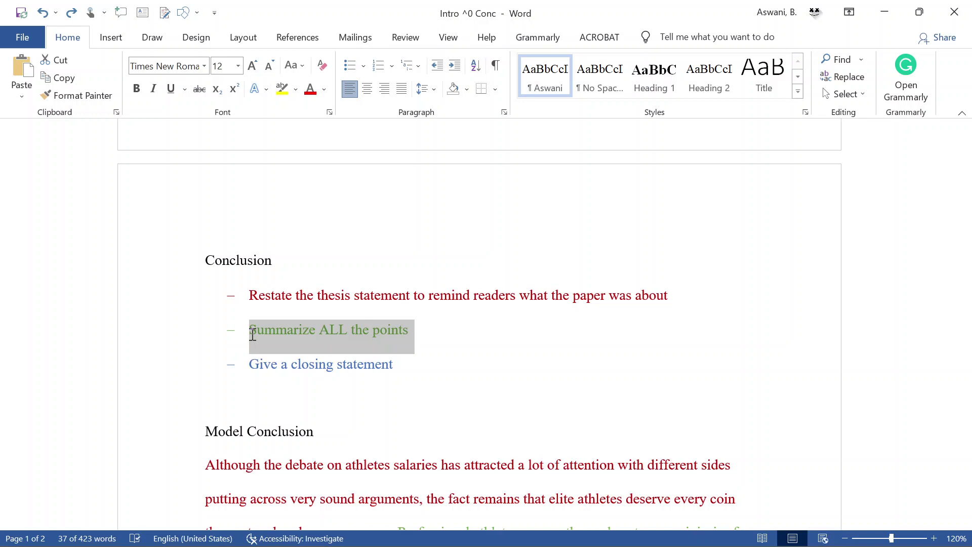
{"action": "left_click_drag", "start_coordinate": [252, 335], "coordinate": [251, 333]}
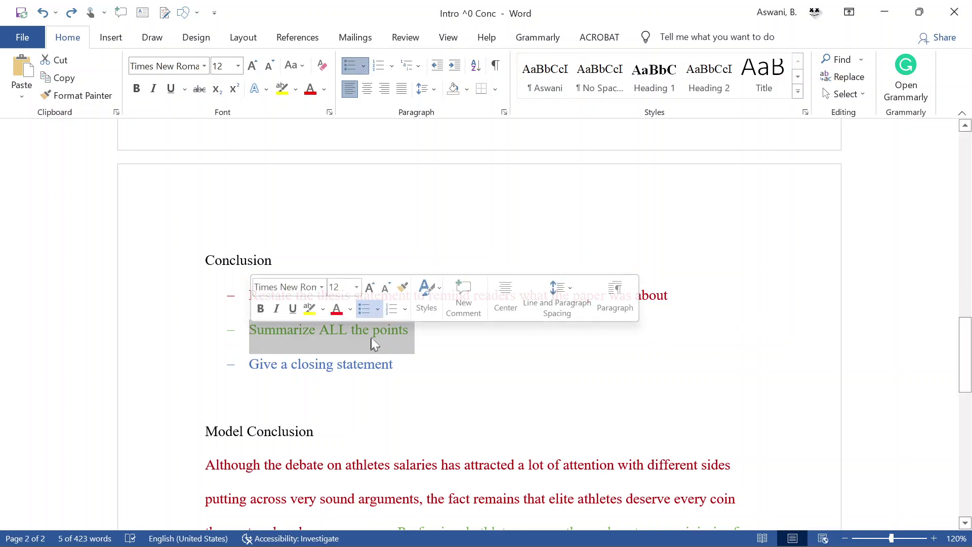
{"action": "left_click", "coordinate": [404, 335]}
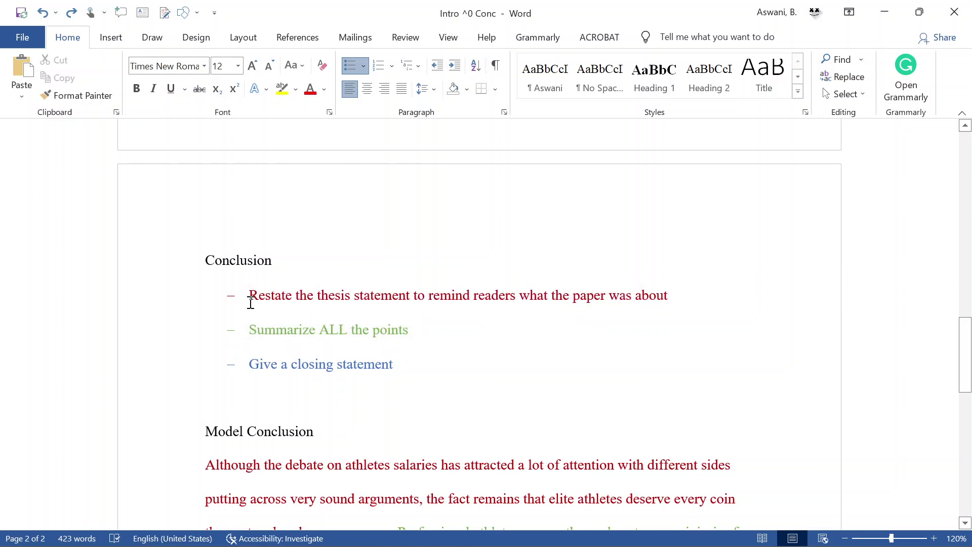
{"action": "left_click_drag", "start_coordinate": [250, 298], "coordinate": [682, 300]}
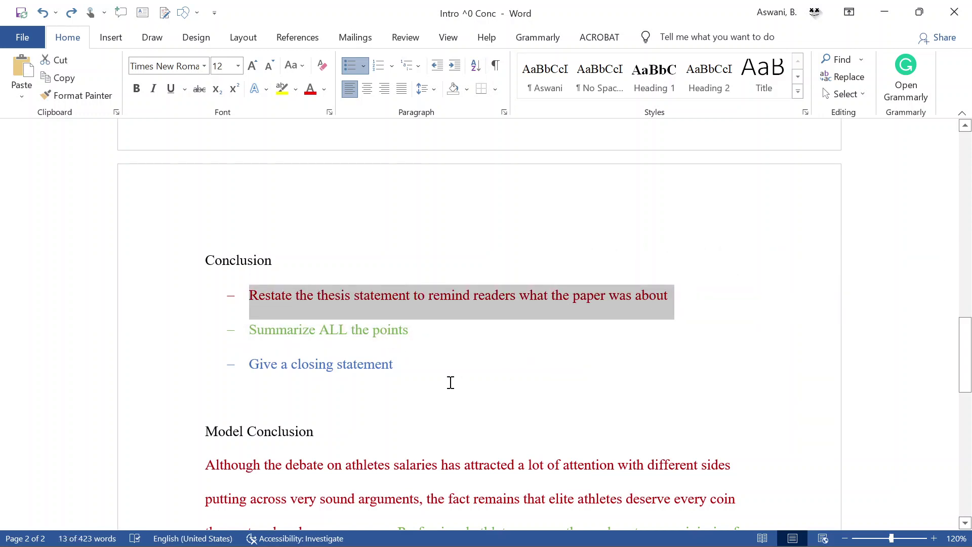
{"action": "left_click", "coordinate": [434, 381]}
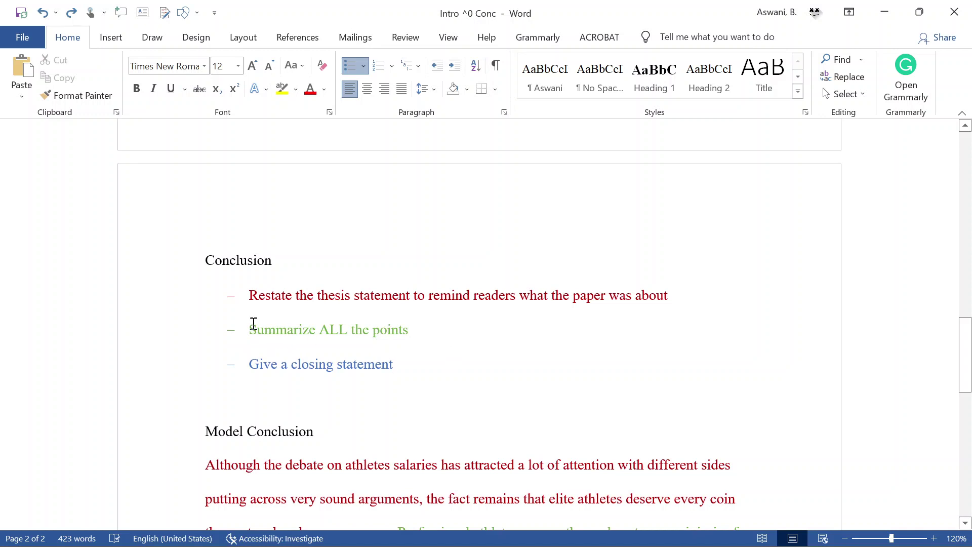
{"action": "left_click_drag", "start_coordinate": [247, 295], "coordinate": [426, 289]}
{"action": "scroll", "coordinate": [457, 352], "scroll_direction": "down", "scroll_amount": 3}
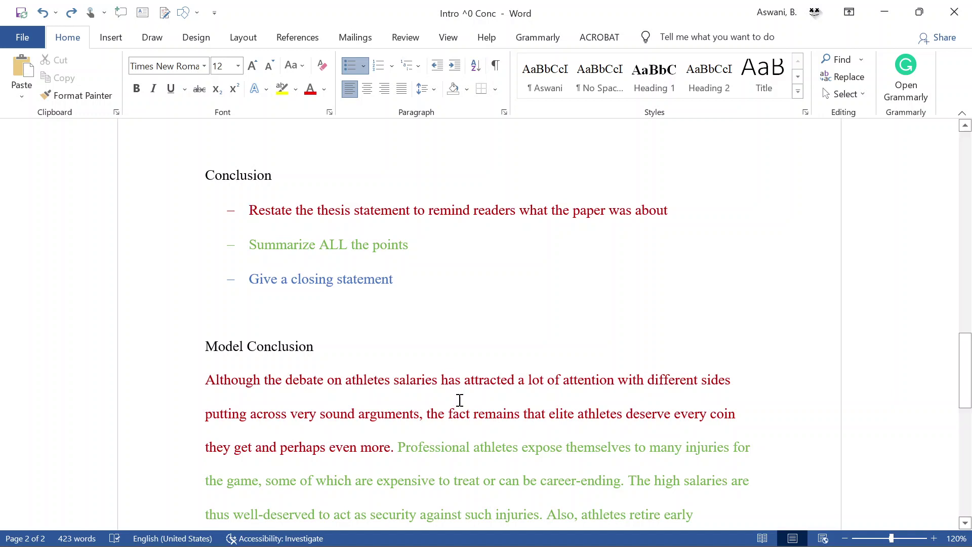
Look over the model conclusion and select the essay title "Athletes Deserve High Salaries" at the start of the document
{"action": "scroll", "coordinate": [458, 401], "scroll_direction": "down", "scroll_amount": 5}
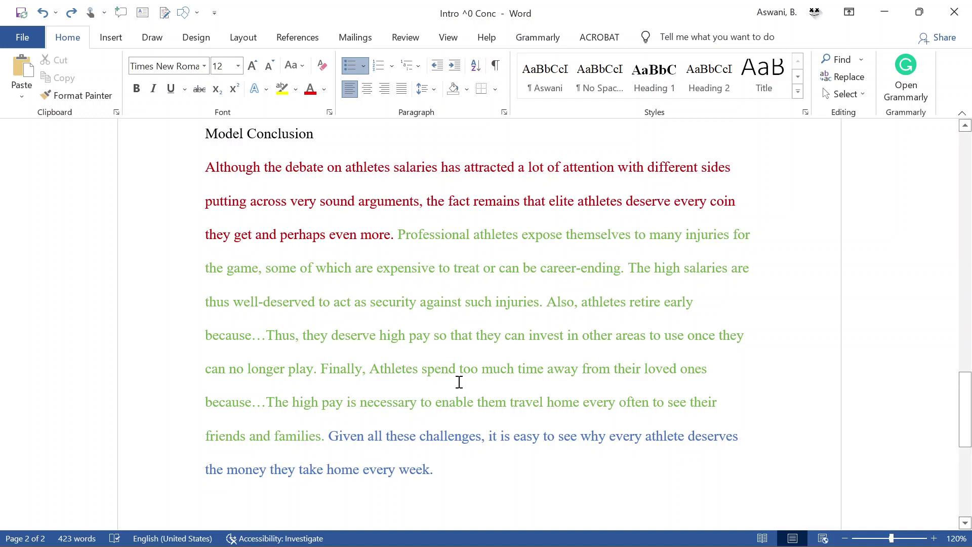
{"action": "scroll", "coordinate": [459, 383], "scroll_direction": "up", "scroll_amount": 1}
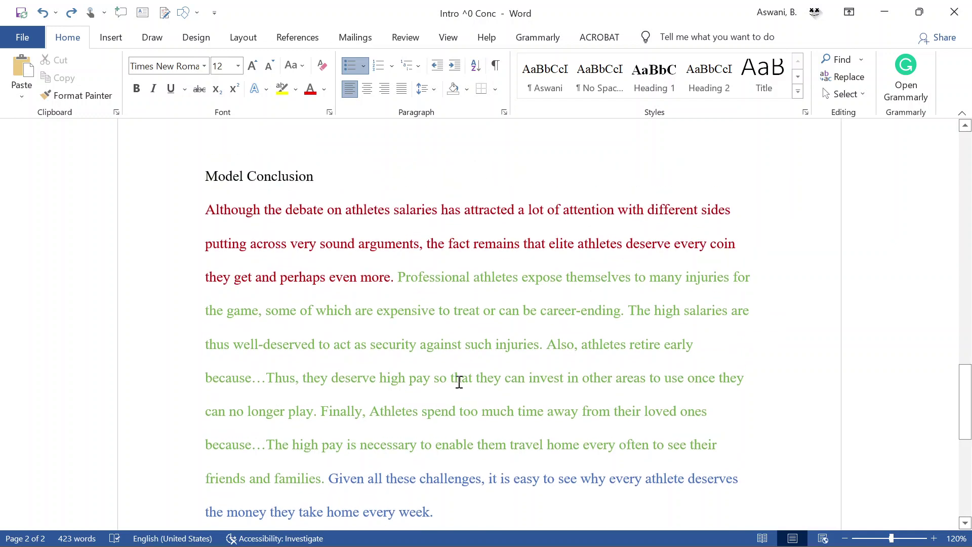
{"action": "scroll", "coordinate": [459, 382], "scroll_direction": "up", "scroll_amount": 6}
{"action": "scroll", "coordinate": [460, 382], "scroll_direction": "down", "scroll_amount": 3}
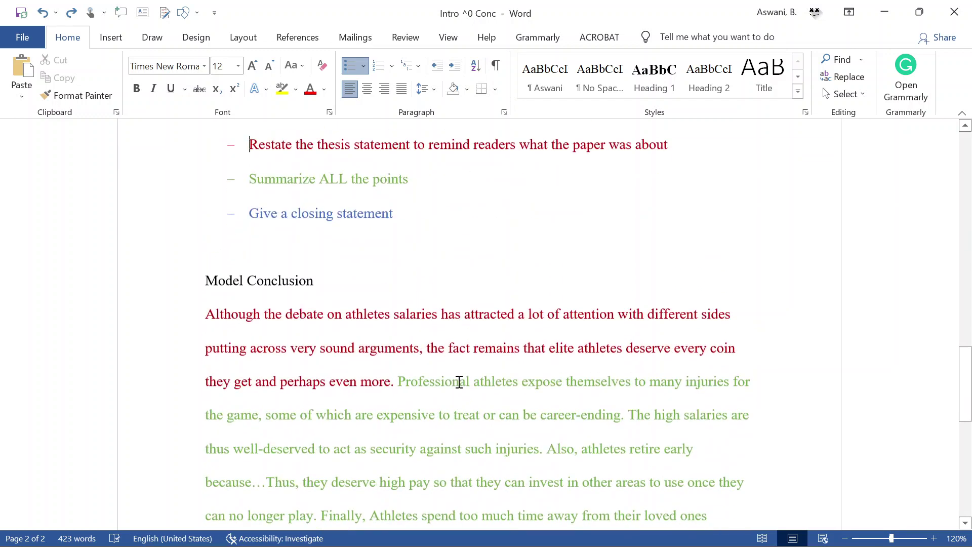
{"action": "scroll", "coordinate": [459, 382], "scroll_direction": "up", "scroll_amount": 15}
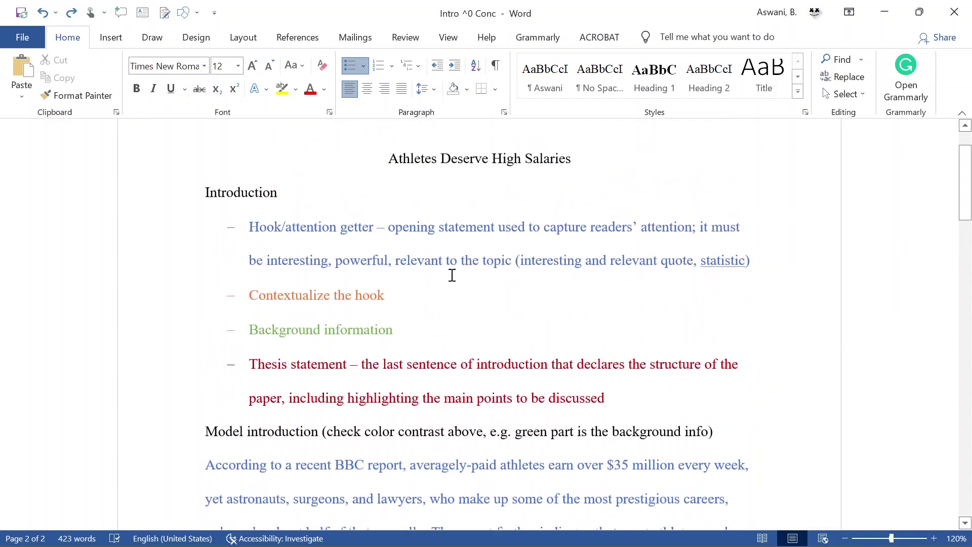
{"action": "scroll", "coordinate": [453, 275], "scroll_direction": "up", "scroll_amount": 2}
{"action": "left_click_drag", "start_coordinate": [389, 231], "coordinate": [627, 241]}
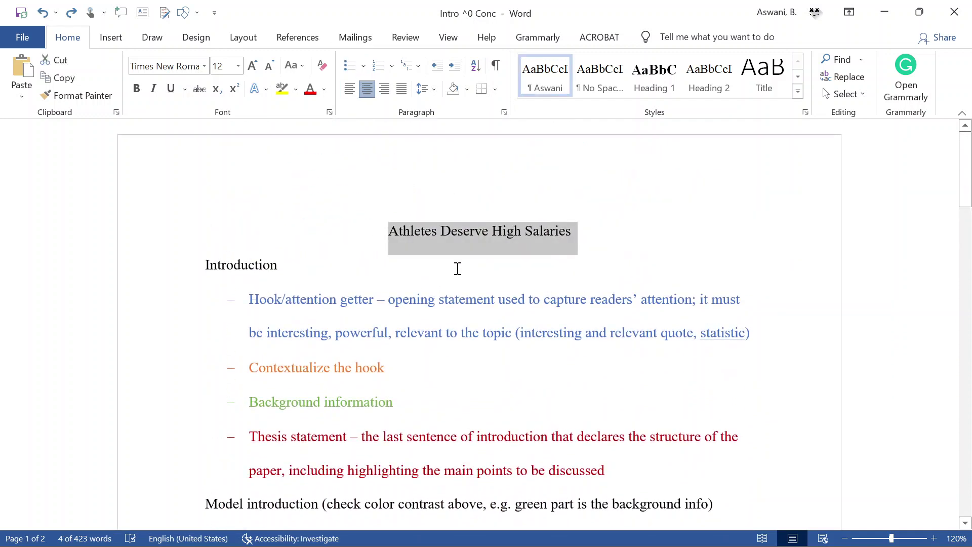
Check the model conclusion's restated thesis against the introduction and select the original thesis sentence there
{"action": "scroll", "coordinate": [471, 393], "scroll_direction": "down", "scroll_amount": 15}
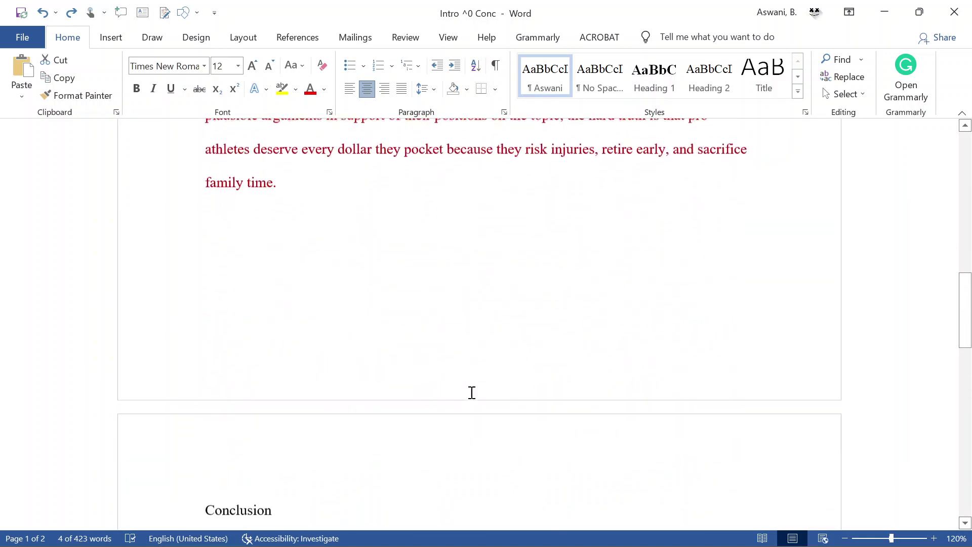
{"action": "scroll", "coordinate": [471, 393], "scroll_direction": "down", "scroll_amount": 3}
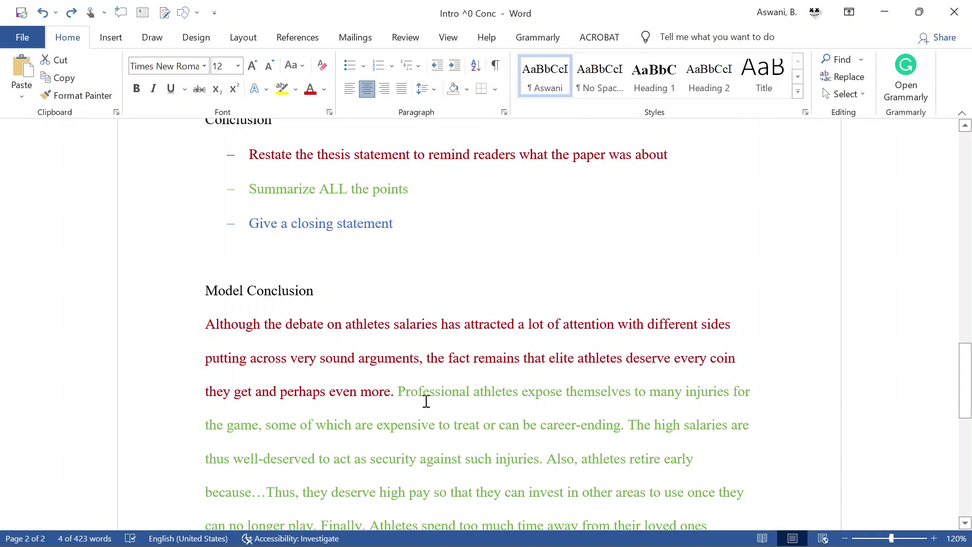
{"action": "scroll", "coordinate": [454, 400], "scroll_direction": "up", "scroll_amount": 5}
{"action": "scroll", "coordinate": [454, 399], "scroll_direction": "up", "scroll_amount": 6}
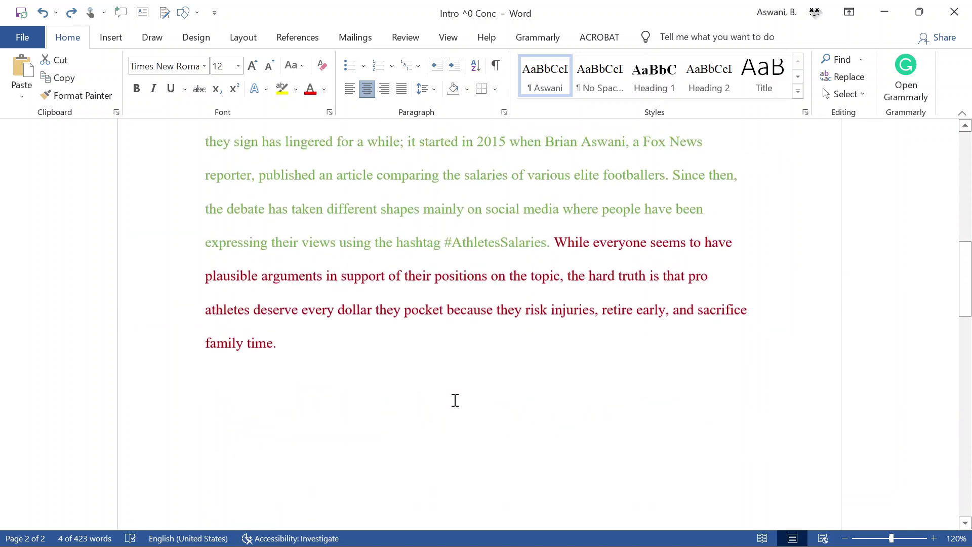
{"action": "left_click_drag", "start_coordinate": [550, 375], "coordinate": [683, 475]}
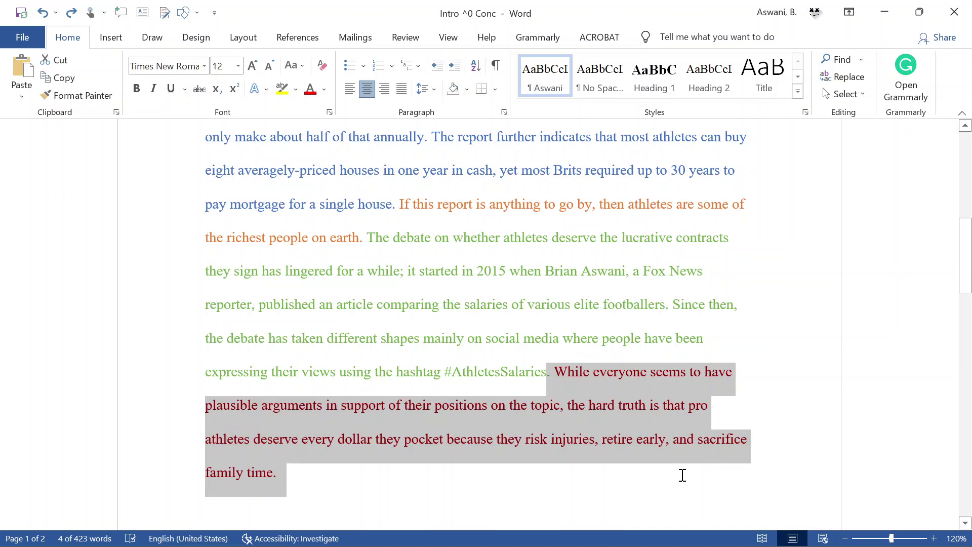
Select the model conclusion's first summarized point, from "Professional athletes expose themselves" to "such injuries", and clear the selection at the outline's closing statement point
{"action": "scroll", "coordinate": [466, 413], "scroll_direction": "down", "scroll_amount": 10}
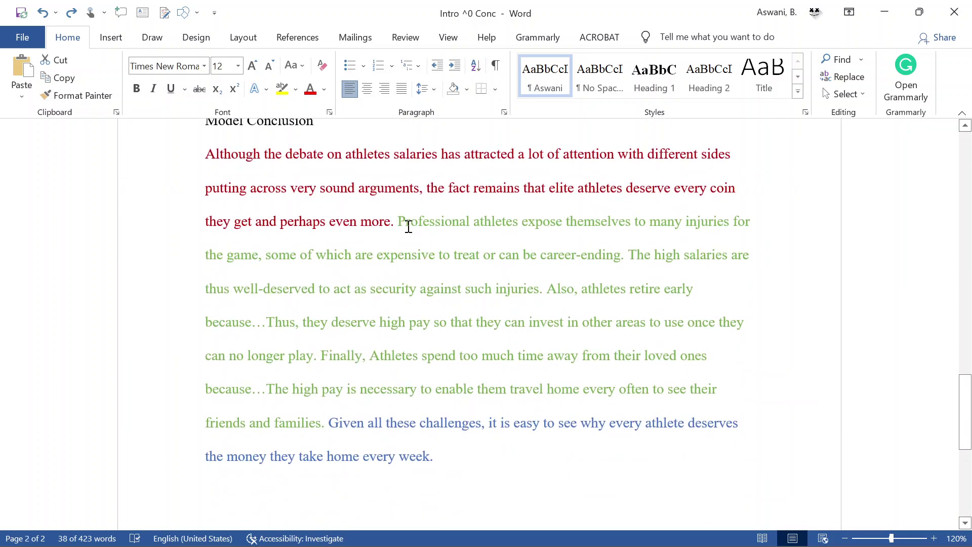
{"action": "left_click_drag", "start_coordinate": [408, 226], "coordinate": [539, 289]}
{"action": "scroll", "coordinate": [394, 331], "scroll_direction": "up", "scroll_amount": 3}
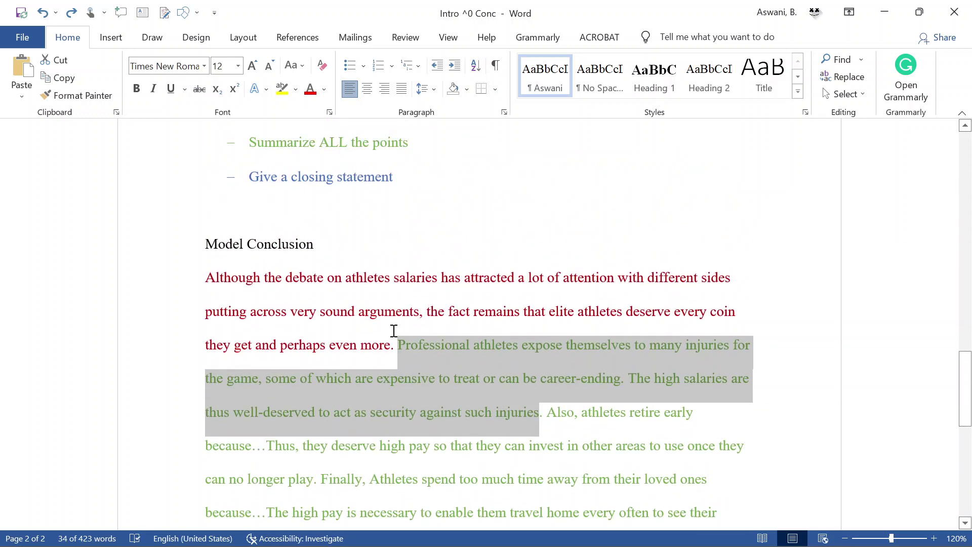
{"action": "scroll", "coordinate": [394, 331], "scroll_direction": "up", "scroll_amount": 1}
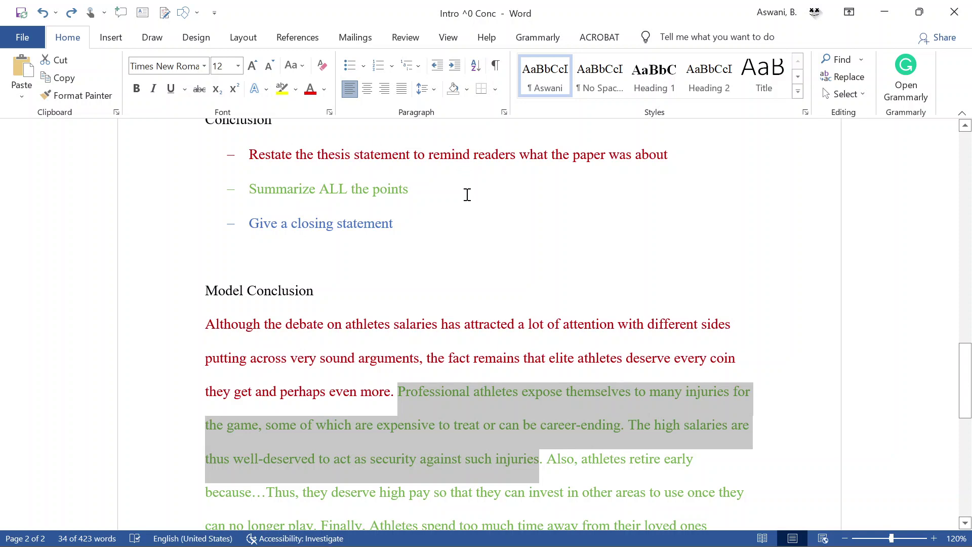
{"action": "left_click", "coordinate": [424, 215]}
Compare the three conclusion outline points with the matching colored parts of the model conclusion
{"action": "scroll", "coordinate": [426, 188], "scroll_direction": "down", "scroll_amount": 4}
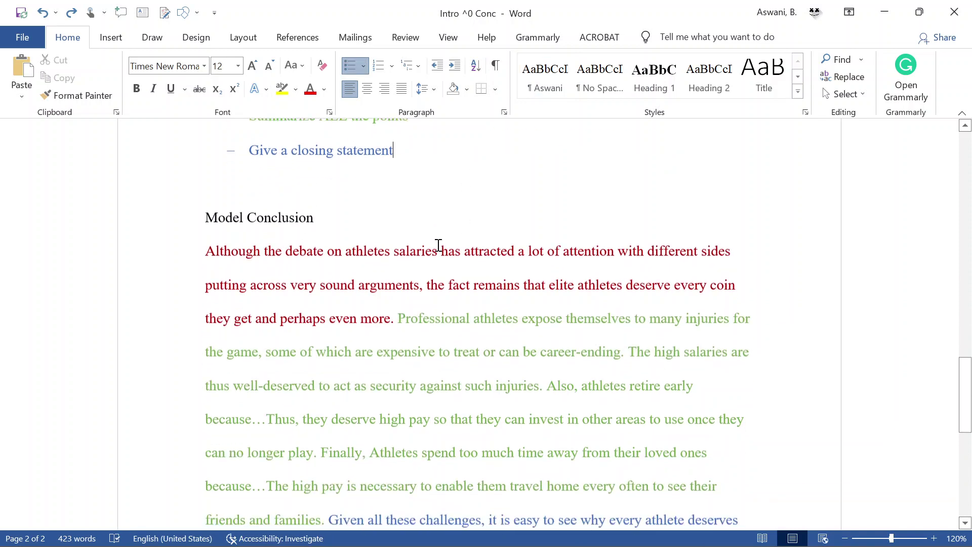
{"action": "scroll", "coordinate": [425, 235], "scroll_direction": "up", "scroll_amount": 4}
{"action": "scroll", "coordinate": [440, 251], "scroll_direction": "down", "scroll_amount": 1}
{"action": "scroll", "coordinate": [439, 250], "scroll_direction": "down", "scroll_amount": 3}
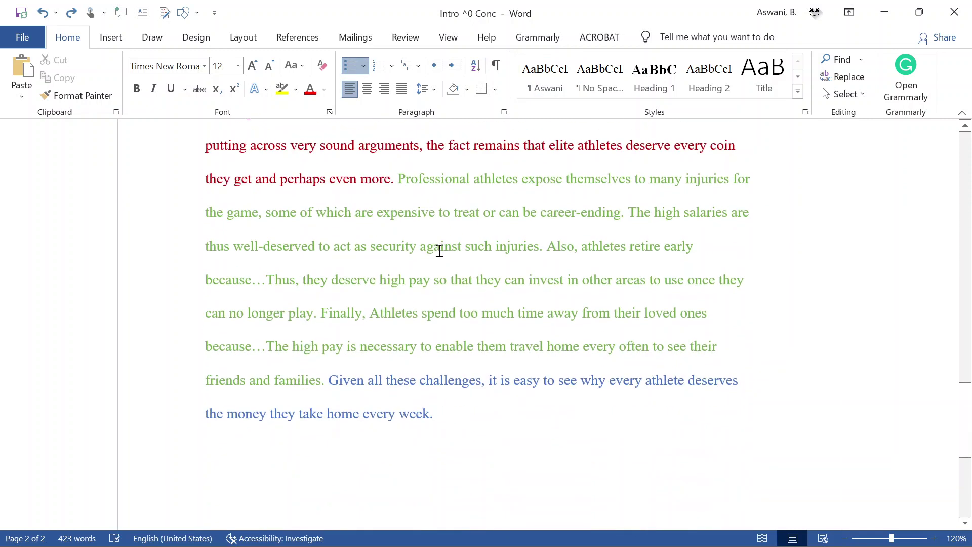
{"action": "scroll", "coordinate": [437, 256], "scroll_direction": "up", "scroll_amount": 1}
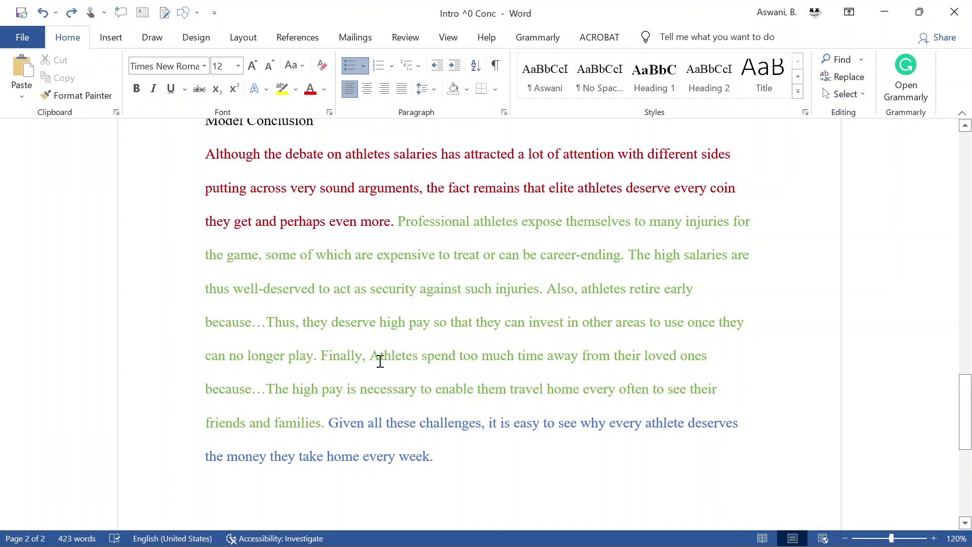
{"action": "scroll", "coordinate": [380, 356], "scroll_direction": "up", "scroll_amount": 6}
{"action": "scroll", "coordinate": [436, 297], "scroll_direction": "down", "scroll_amount": 7}
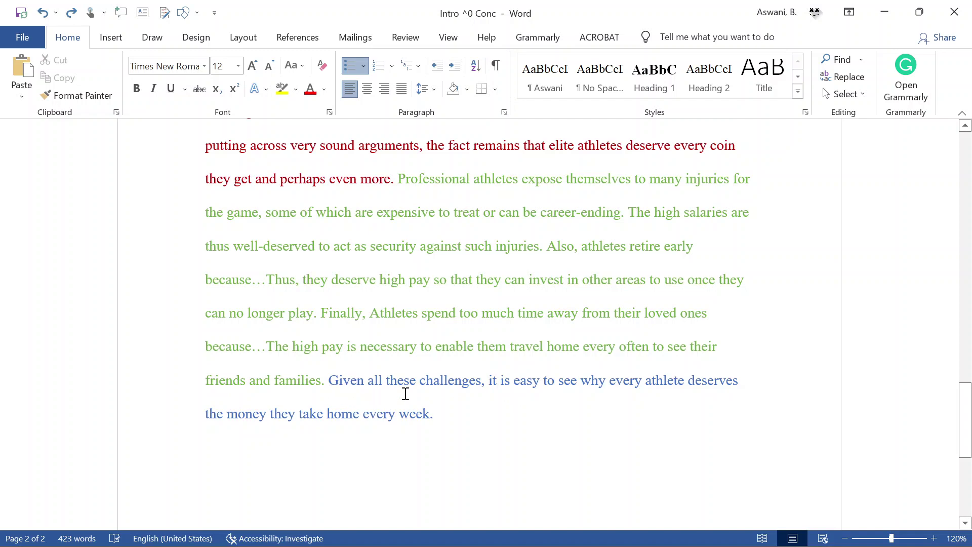
{"action": "scroll", "coordinate": [406, 394], "scroll_direction": "up", "scroll_amount": 5}
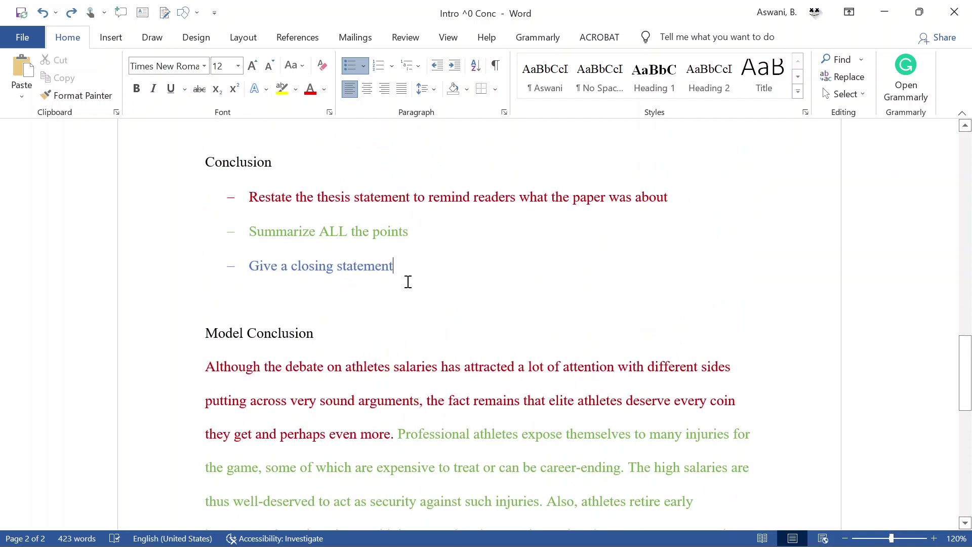
Select the blue closing statement of the model conclusion, starting "Given all these challenges", and clear the selection
{"action": "scroll", "coordinate": [433, 357], "scroll_direction": "down", "scroll_amount": 7}
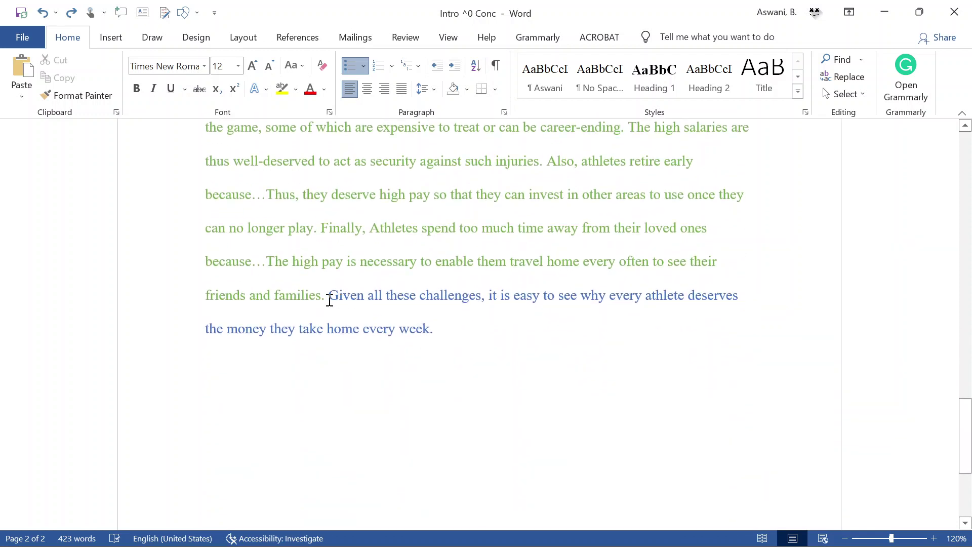
{"action": "left_click_drag", "start_coordinate": [329, 299], "coordinate": [483, 347]}
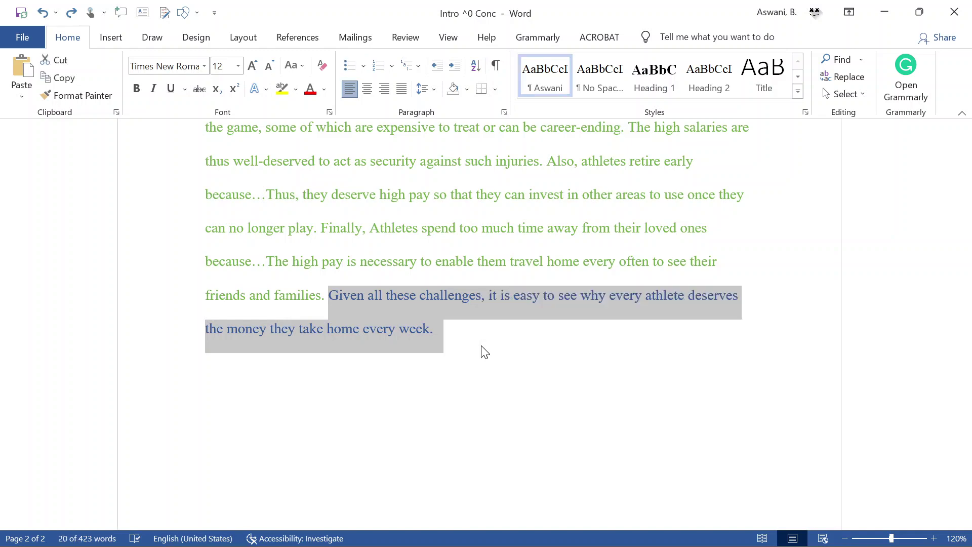
{"action": "left_click", "coordinate": [546, 369]}
Review the whole document from the introduction outline to the end of the model conclusion and return to the model introduction
{"action": "scroll", "coordinate": [547, 369], "scroll_direction": "up", "scroll_amount": 10}
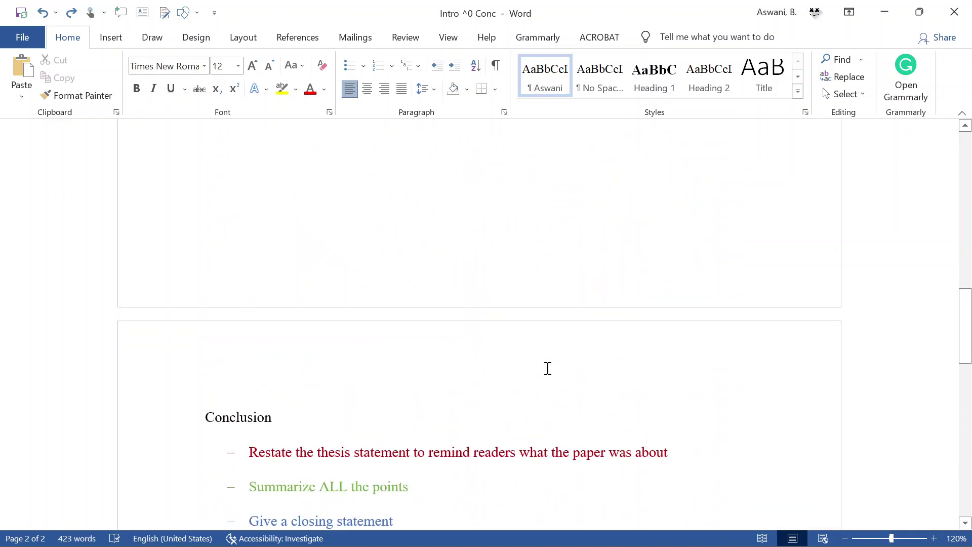
{"action": "scroll", "coordinate": [557, 364], "scroll_direction": "up", "scroll_amount": 10}
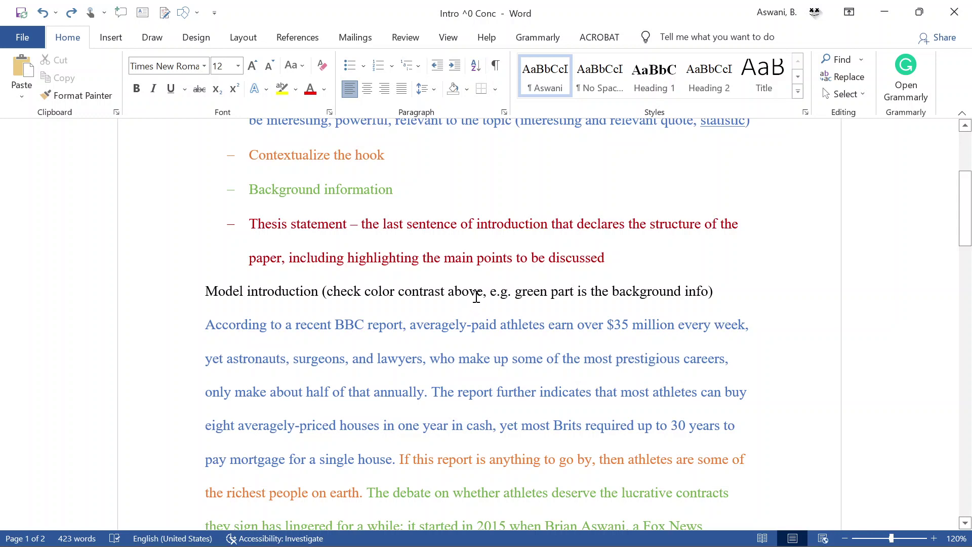
{"action": "scroll", "coordinate": [488, 305], "scroll_direction": "up", "scroll_amount": 2}
{"action": "scroll", "coordinate": [487, 305], "scroll_direction": "up", "scroll_amount": 2}
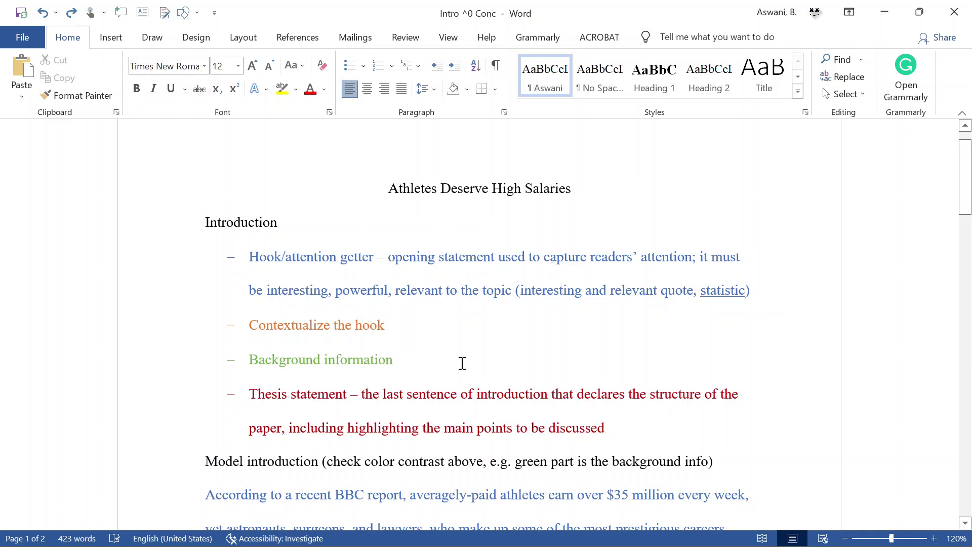
{"action": "scroll", "coordinate": [456, 354], "scroll_direction": "down", "scroll_amount": 8}
{"action": "scroll", "coordinate": [366, 335], "scroll_direction": "down", "scroll_amount": 10}
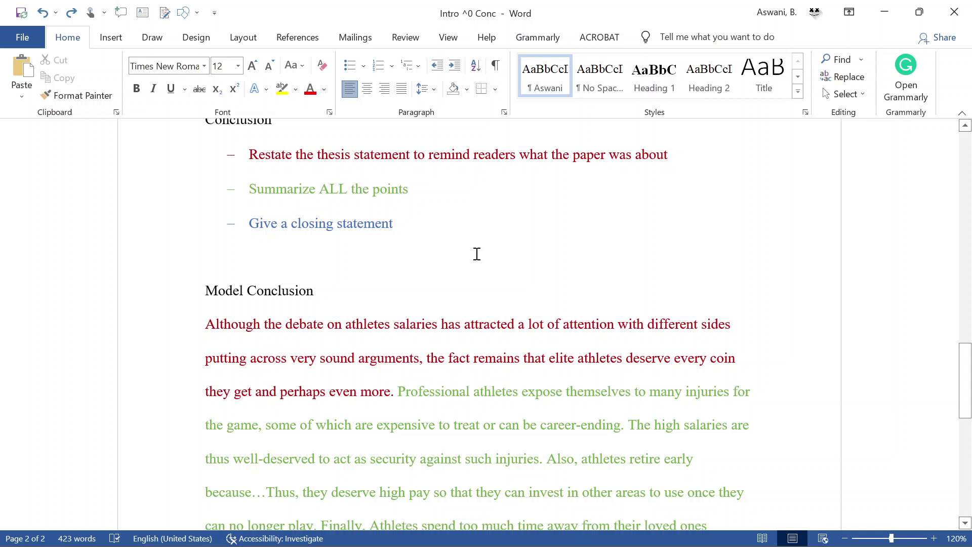
{"action": "scroll", "coordinate": [524, 362], "scroll_direction": "down", "scroll_amount": 2}
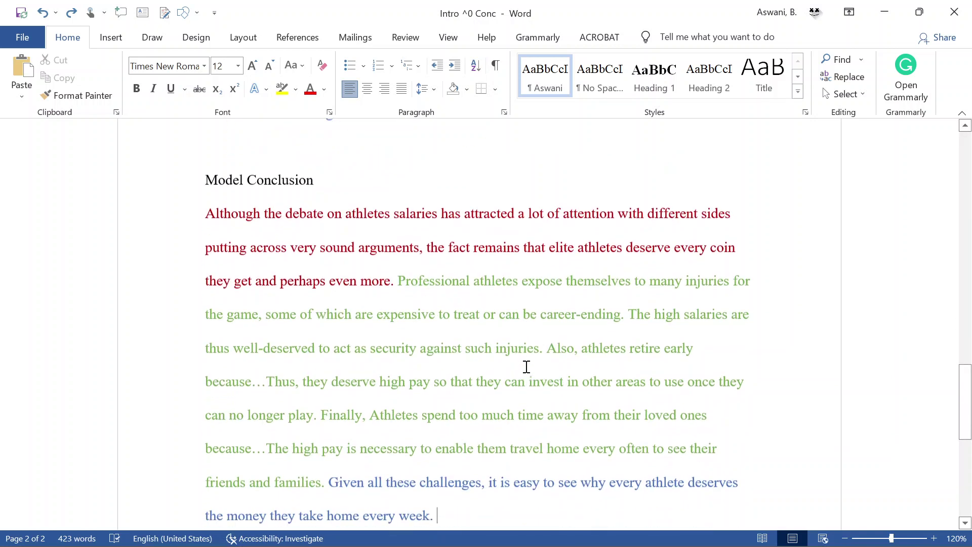
{"action": "scroll", "coordinate": [526, 367], "scroll_direction": "down", "scroll_amount": 2}
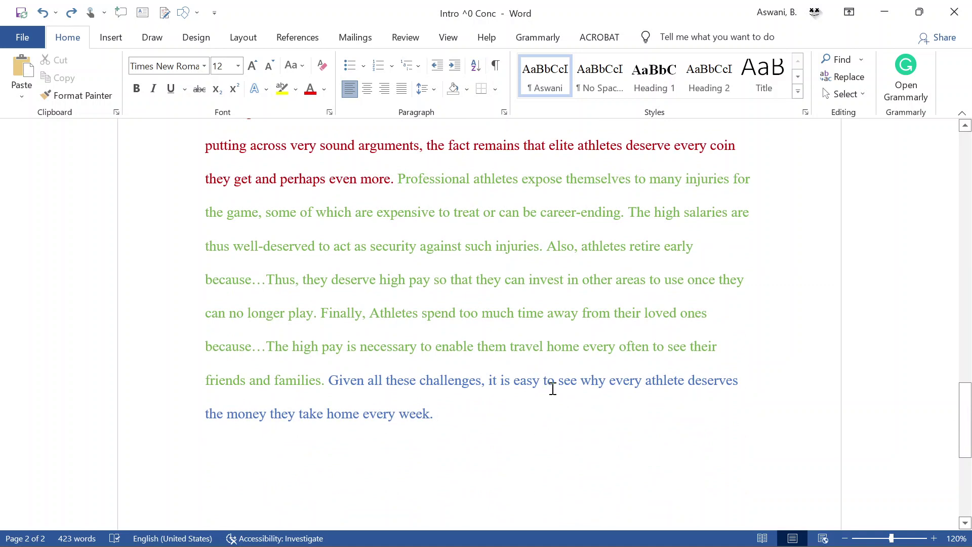
{"action": "scroll", "coordinate": [553, 388], "scroll_direction": "up", "scroll_amount": 7}
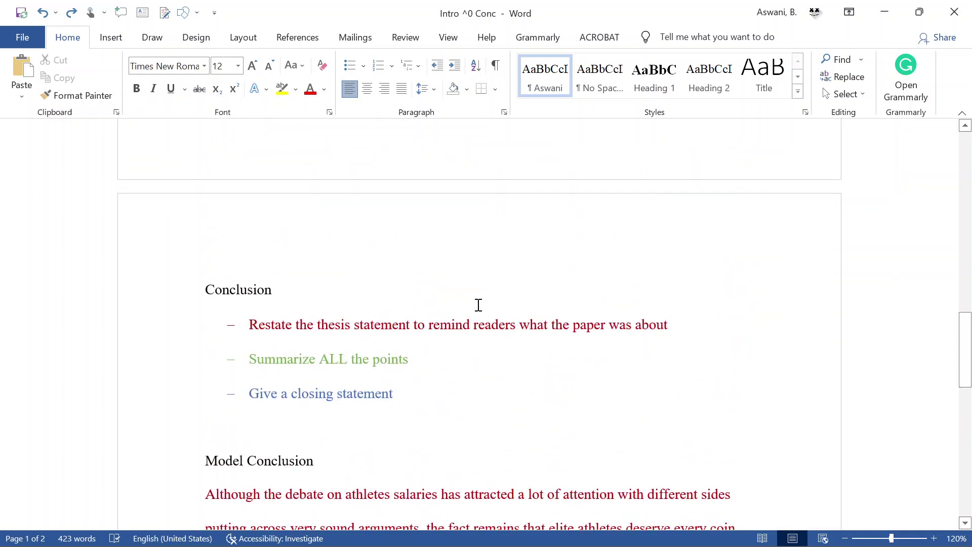
{"action": "scroll", "coordinate": [479, 306], "scroll_direction": "up", "scroll_amount": 13}
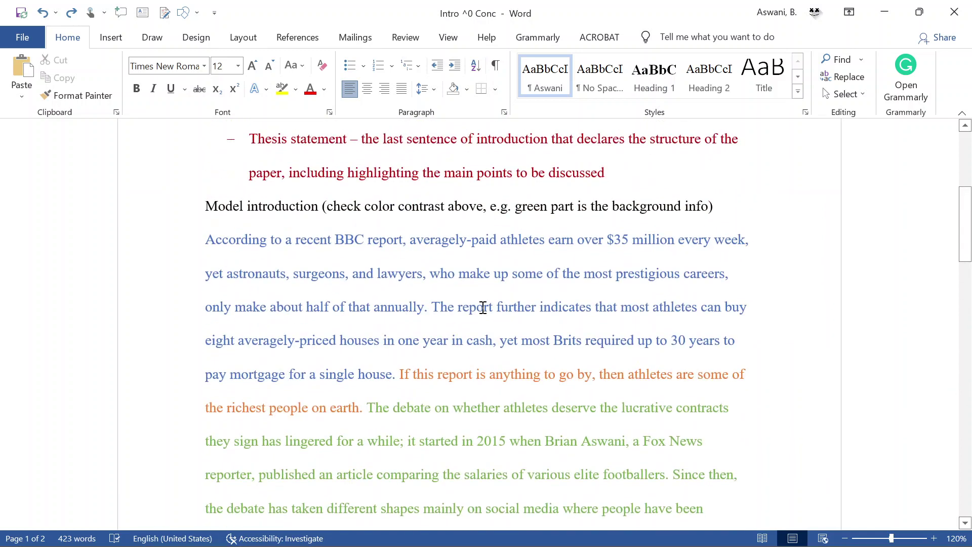
{"action": "scroll", "coordinate": [483, 308], "scroll_direction": "up", "scroll_amount": 5}
{"action": "scroll", "coordinate": [483, 307], "scroll_direction": "down", "scroll_amount": 5}
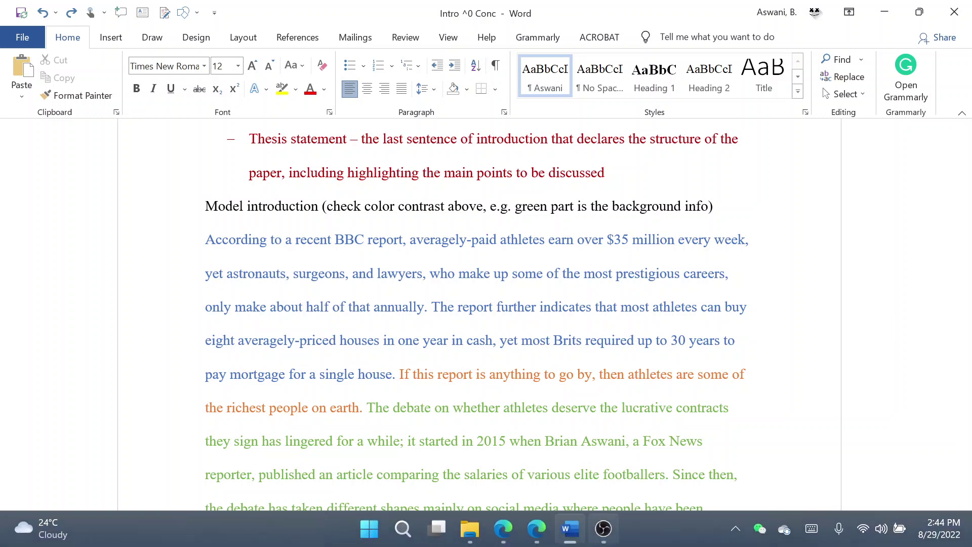
{"action": "mouse_move", "coordinate": [607, 540]}
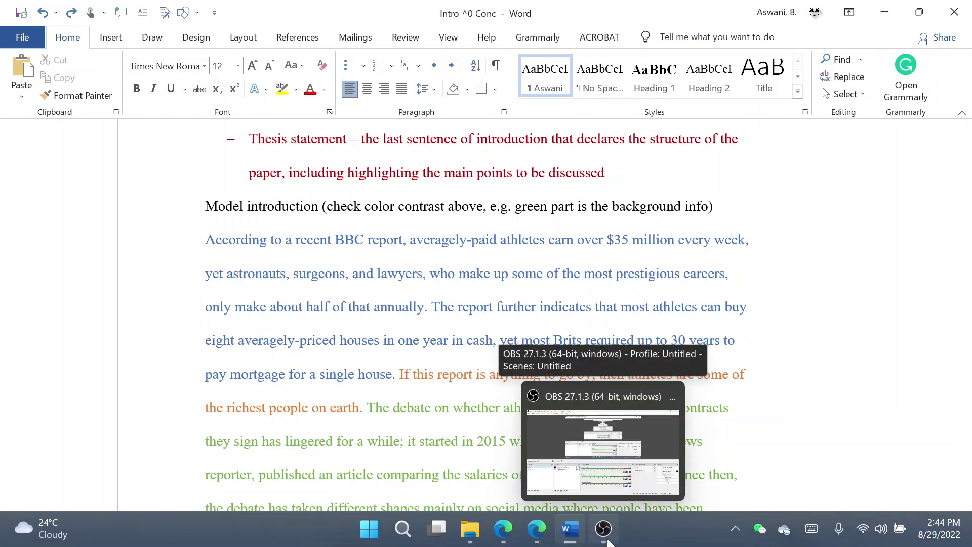